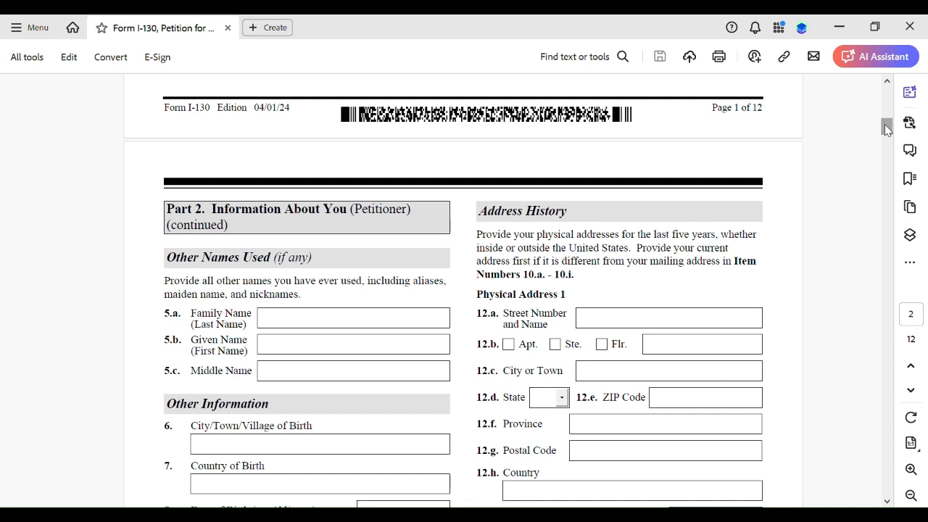
- Review the petitioner's other names, place and country of birth, date of birth and sex fields, items 5.a to 9
{"action": "left_click_drag", "start_coordinate": [885, 129], "coordinate": [885, 133]}
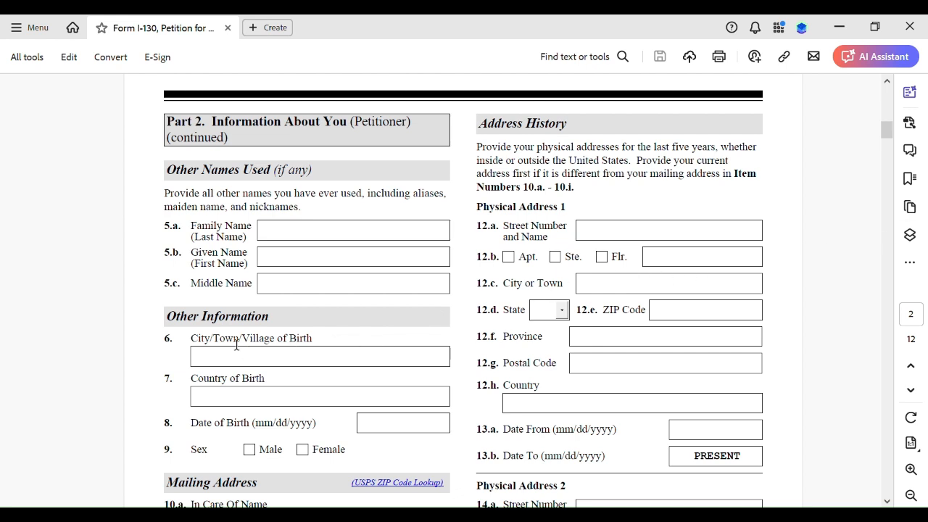
{"action": "left_click", "coordinate": [341, 363]}
{"action": "left_click", "coordinate": [214, 406]}
{"action": "left_click", "coordinate": [401, 428]}
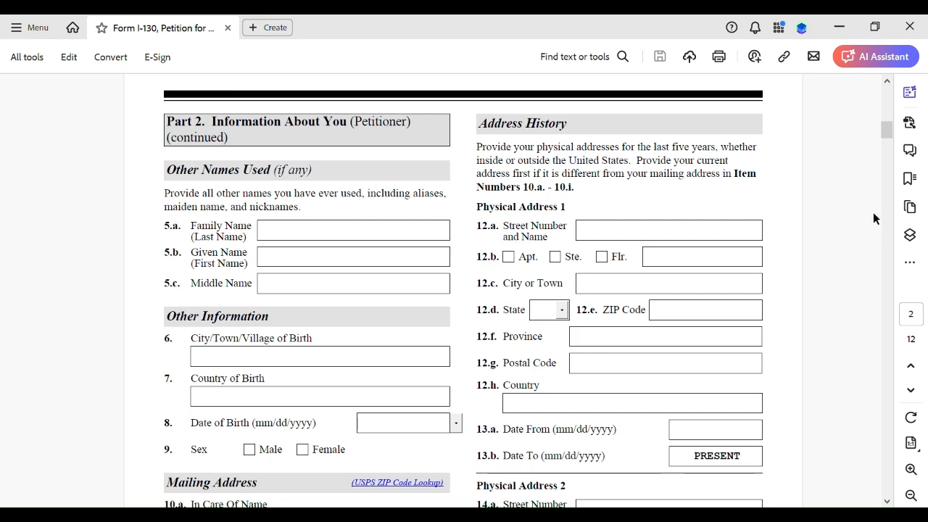
- Review the petitioner's Mailing Address fields, items 10.a to 10.i, and the physical address question in item 11
{"action": "left_click_drag", "start_coordinate": [890, 131], "coordinate": [885, 141]}
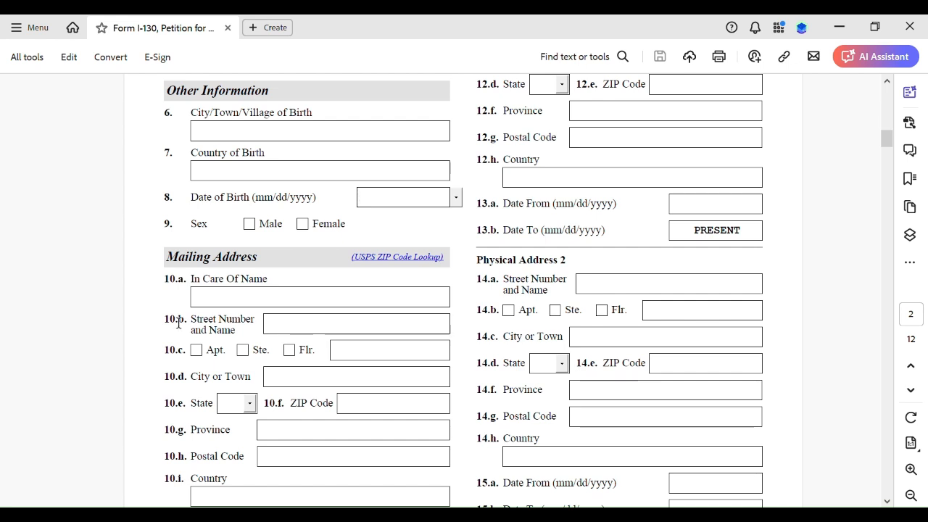
{"action": "left_click", "coordinate": [278, 329]}
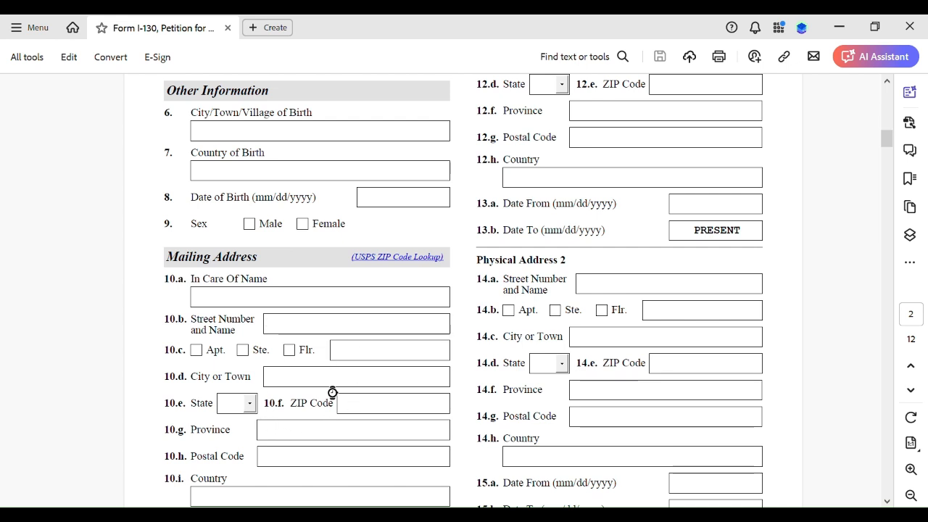
{"action": "left_click", "coordinate": [320, 329]}
{"action": "left_click_drag", "start_coordinate": [888, 143], "coordinate": [889, 151]}
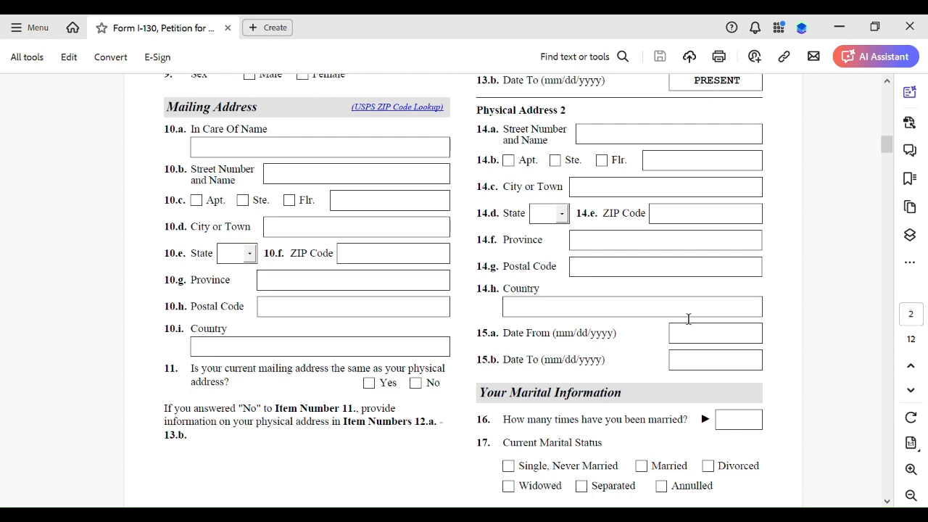
- Examine the Address History section for Physical Address 1 and Physical Address 2, including their date ranges, items 12.a to 15.b
{"action": "left_click_drag", "start_coordinate": [886, 142], "coordinate": [885, 130]}
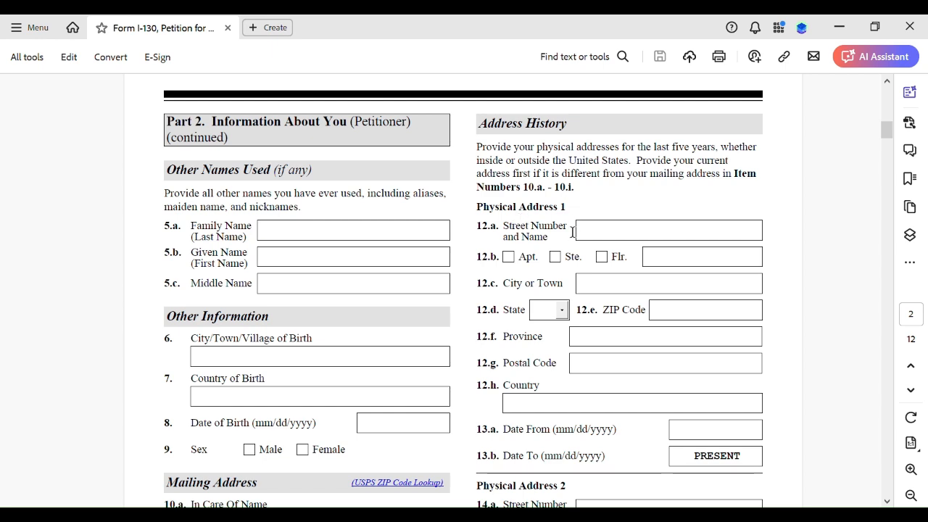
{"action": "scroll", "coordinate": [885, 132], "scroll_direction": "down", "scroll_amount": 4}
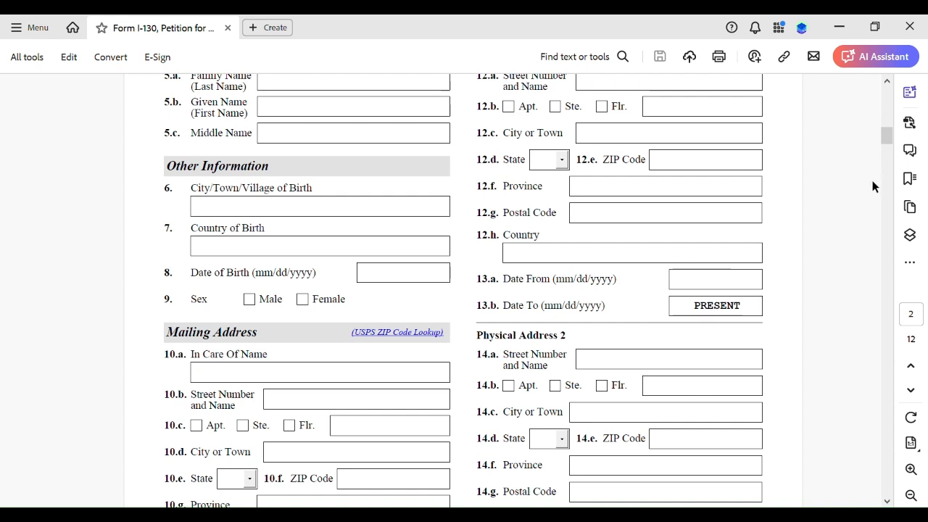
{"action": "scroll", "coordinate": [887, 135], "scroll_direction": "up", "scroll_amount": 4}
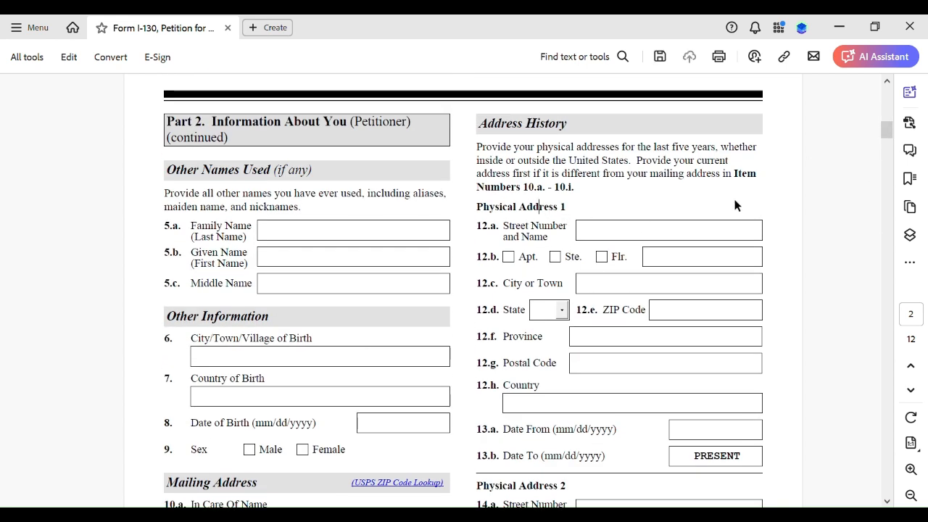
{"action": "scroll", "coordinate": [888, 132], "scroll_direction": "down", "scroll_amount": 3}
{"action": "scroll", "coordinate": [888, 135], "scroll_direction": "down", "scroll_amount": 5}
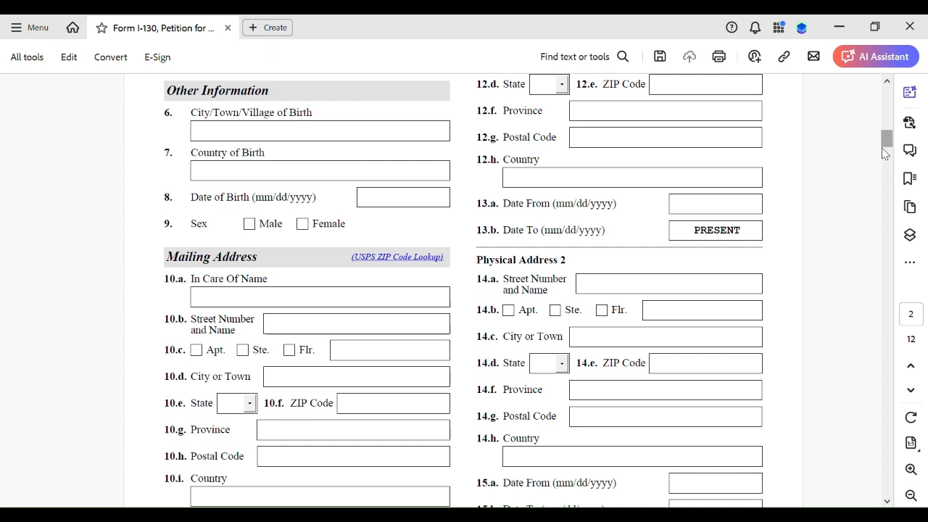
{"action": "scroll", "coordinate": [889, 148], "scroll_direction": "down", "scroll_amount": 8}
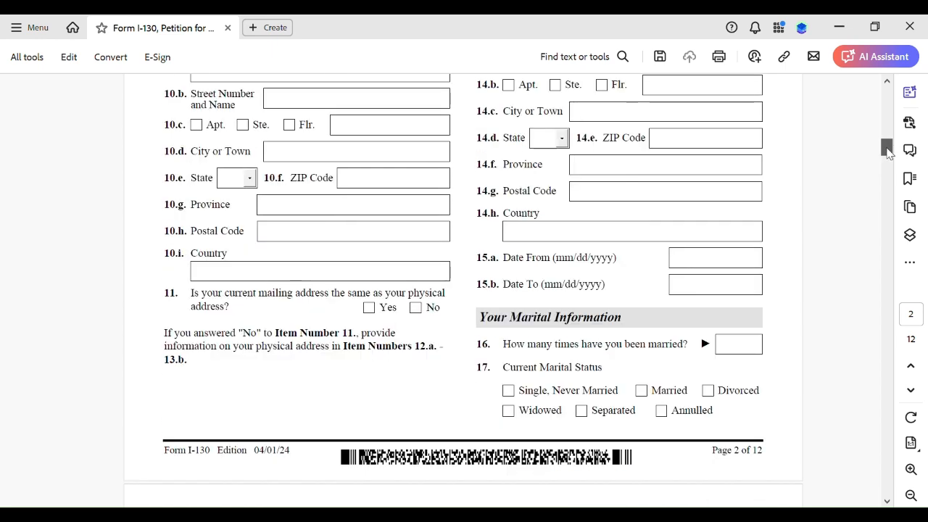
{"action": "scroll", "coordinate": [889, 147], "scroll_direction": "up", "scroll_amount": 5}
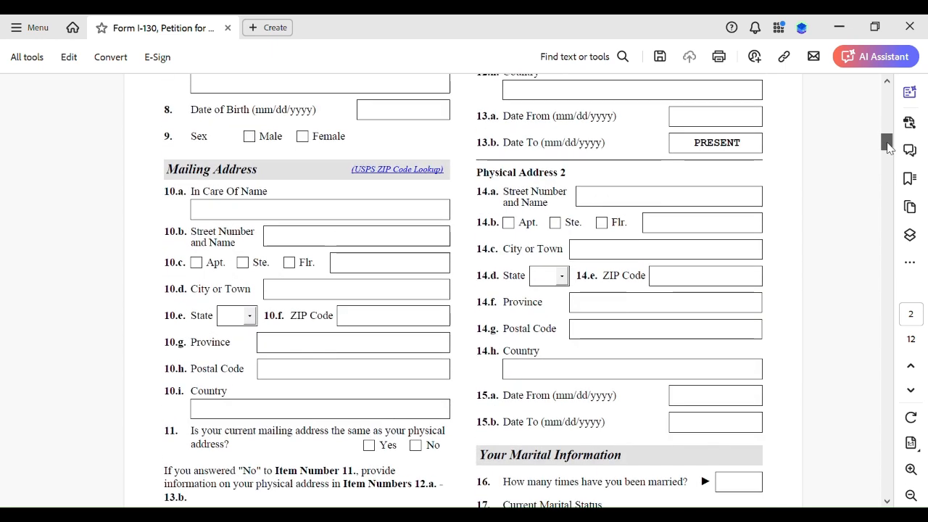
{"action": "scroll", "coordinate": [888, 143], "scroll_direction": "up", "scroll_amount": 1}
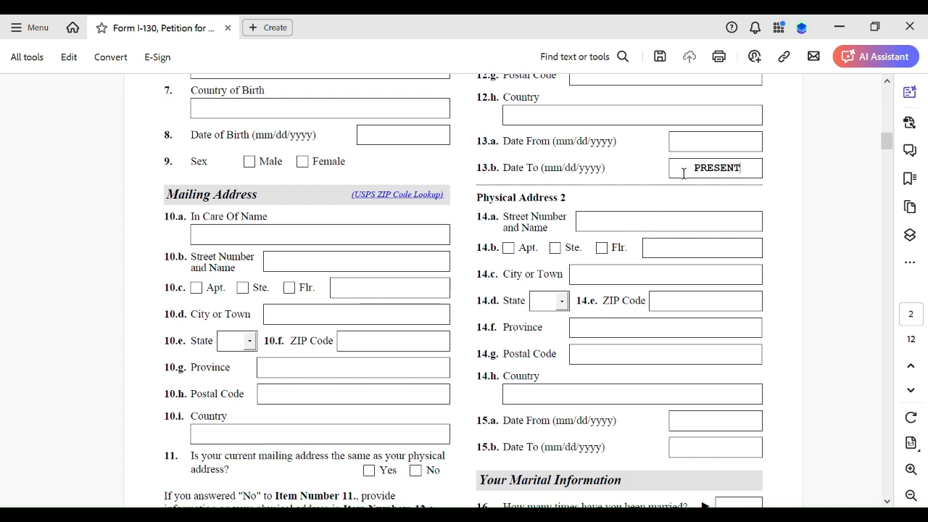
{"action": "left_click", "coordinate": [590, 229]}
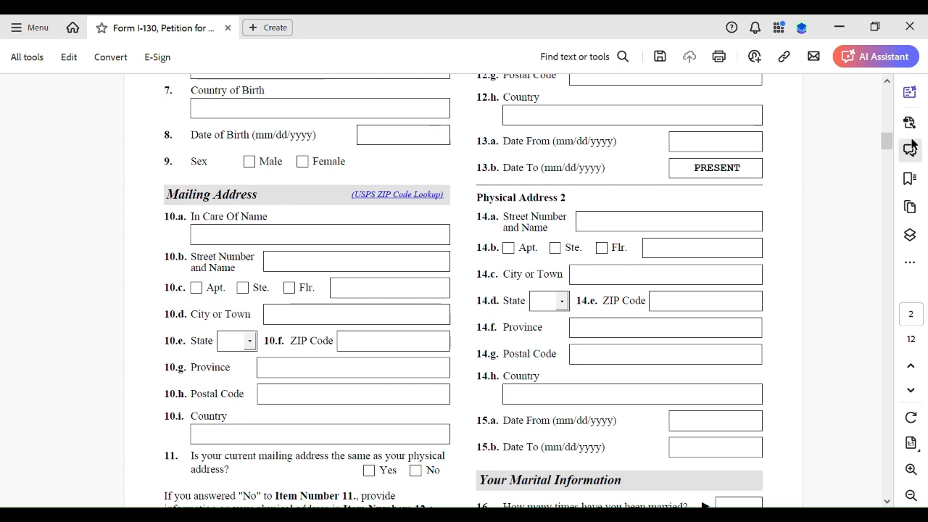
- Review the marital information in items 16 and 17, and the current marriage's date and place fields in items 18 to 19.d
{"action": "left_click_drag", "start_coordinate": [886, 141], "coordinate": [886, 155]}
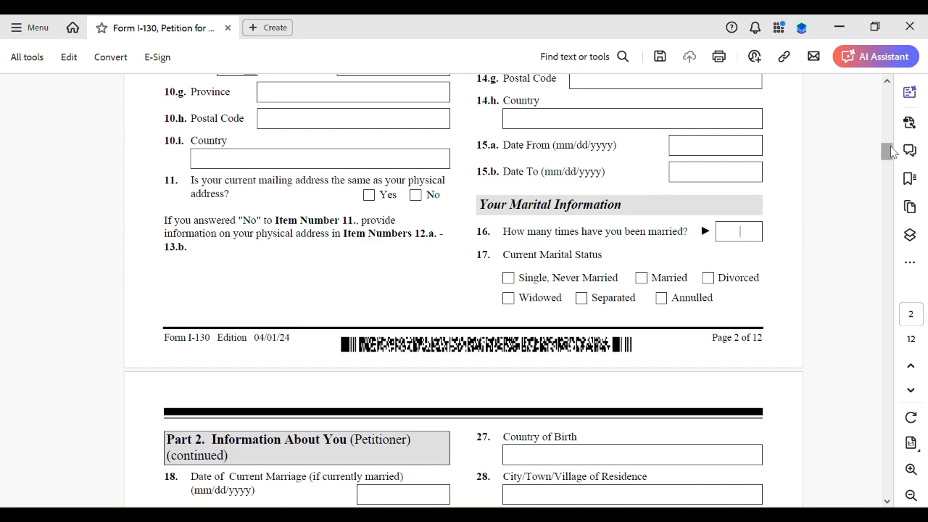
{"action": "scroll", "coordinate": [887, 158], "scroll_direction": "down", "scroll_amount": 3}
{"action": "left_click_drag", "start_coordinate": [892, 163], "coordinate": [892, 166]}
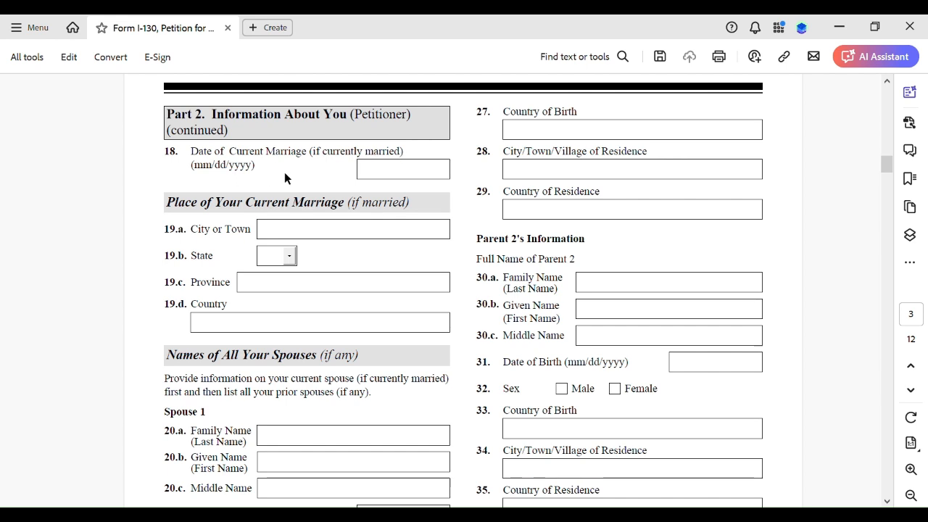
{"action": "left_click", "coordinate": [374, 173]}
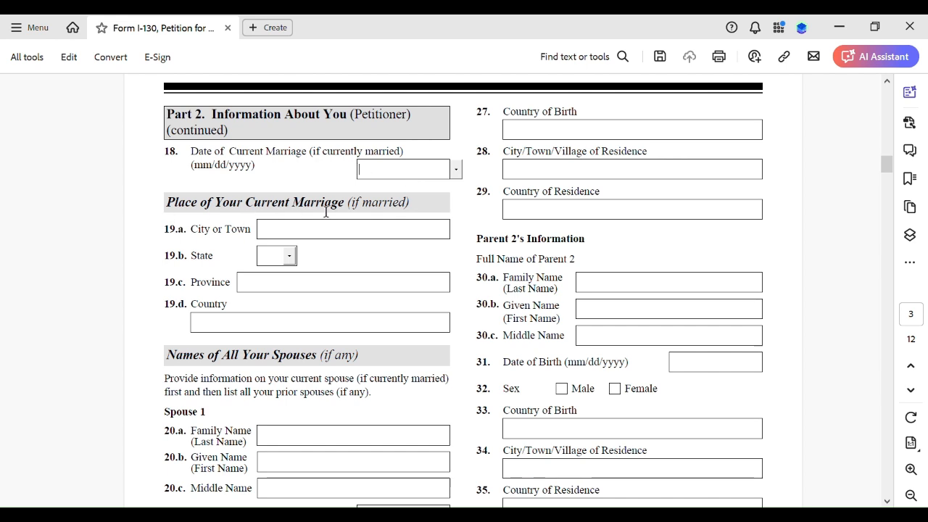
{"action": "left_click", "coordinate": [269, 238]}
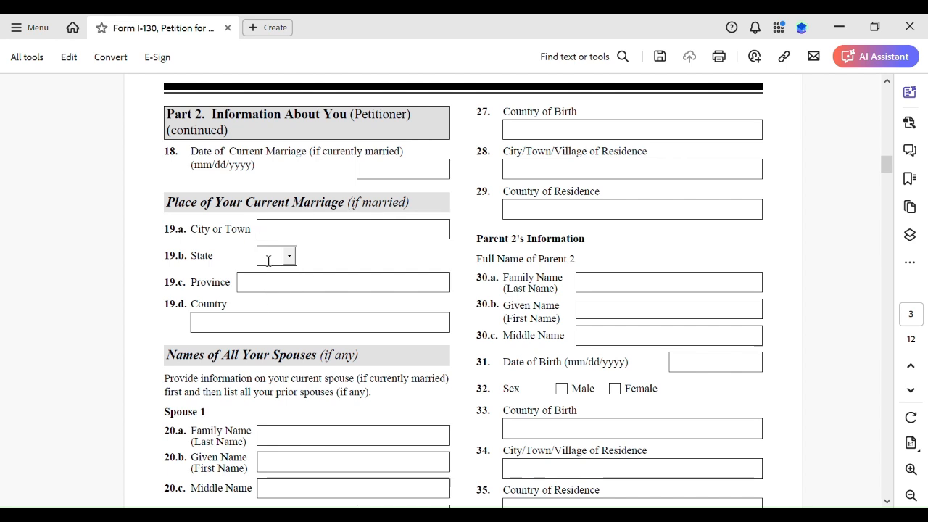
{"action": "left_click", "coordinate": [267, 260]}
- Look through the spouse names and parents' information sections on page 3, items 20.a to 35
{"action": "scroll", "coordinate": [891, 168], "scroll_direction": "down", "scroll_amount": 3}
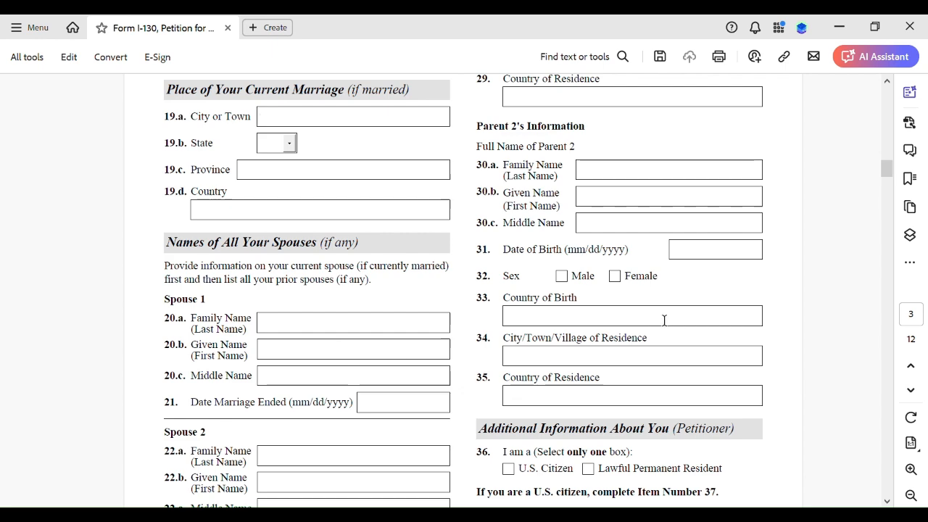
{"action": "scroll", "coordinate": [892, 176], "scroll_direction": "down", "scroll_amount": 2}
{"action": "scroll", "coordinate": [891, 175], "scroll_direction": "down", "scroll_amount": 3}
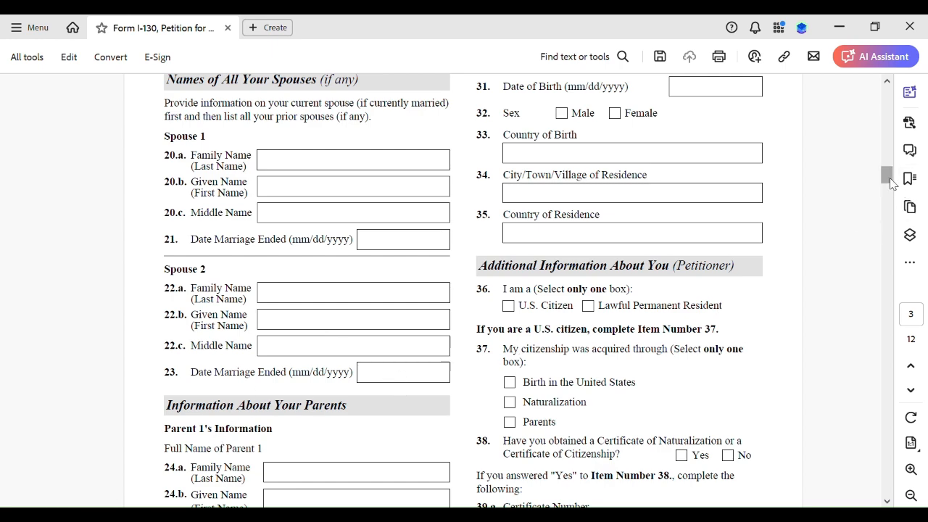
{"action": "scroll", "coordinate": [891, 184], "scroll_direction": "down", "scroll_amount": 3}
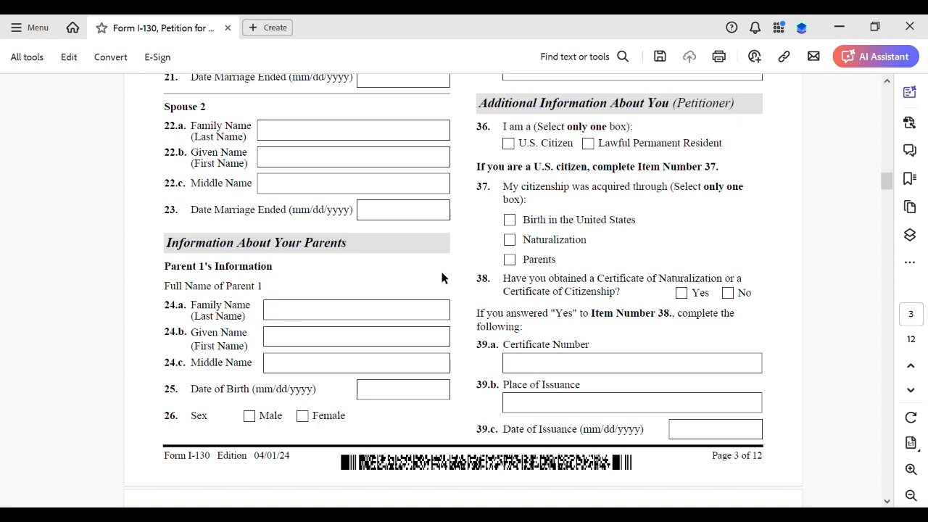
{"action": "left_click_drag", "start_coordinate": [891, 185], "coordinate": [891, 165]}
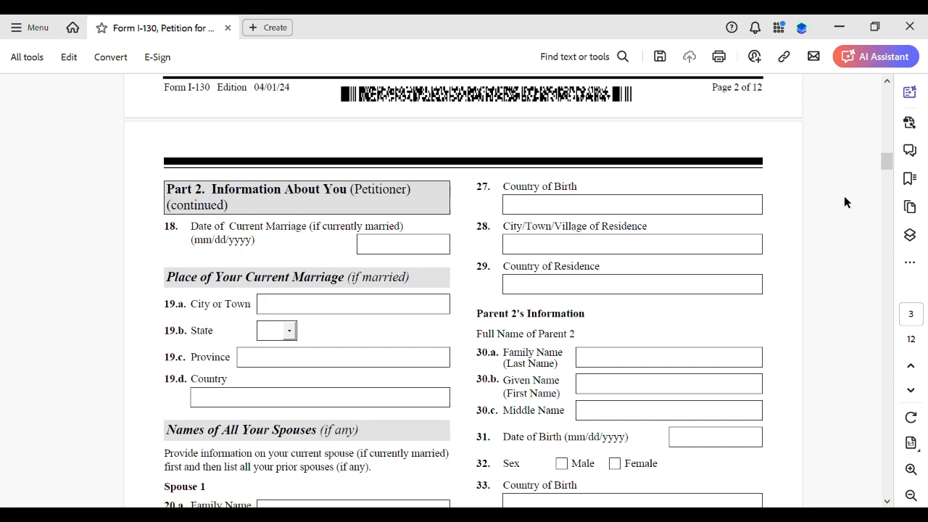
- Examine the petitioner's status and citizenship questions in items 36 to 39.c, trying the U.S. Citizen option
{"action": "left_click_drag", "start_coordinate": [889, 160], "coordinate": [893, 180]}
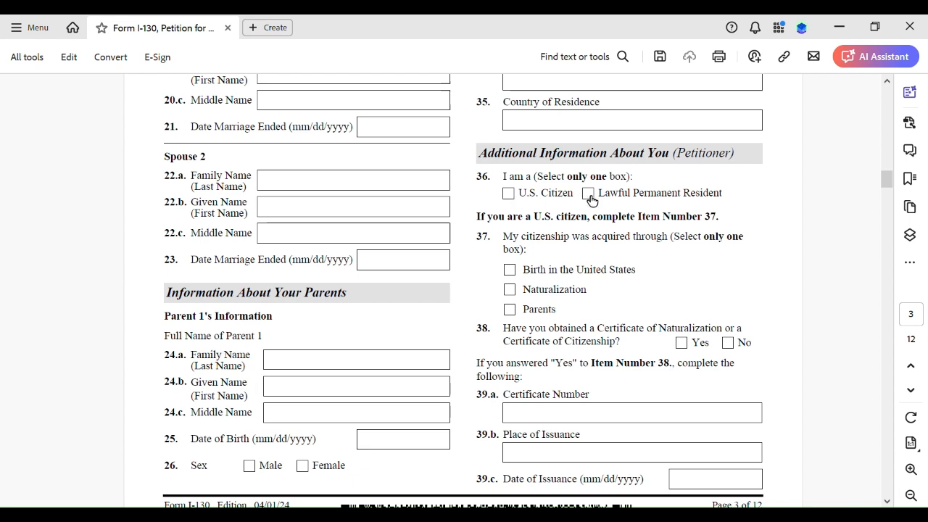
{"action": "left_click", "coordinate": [509, 194]}
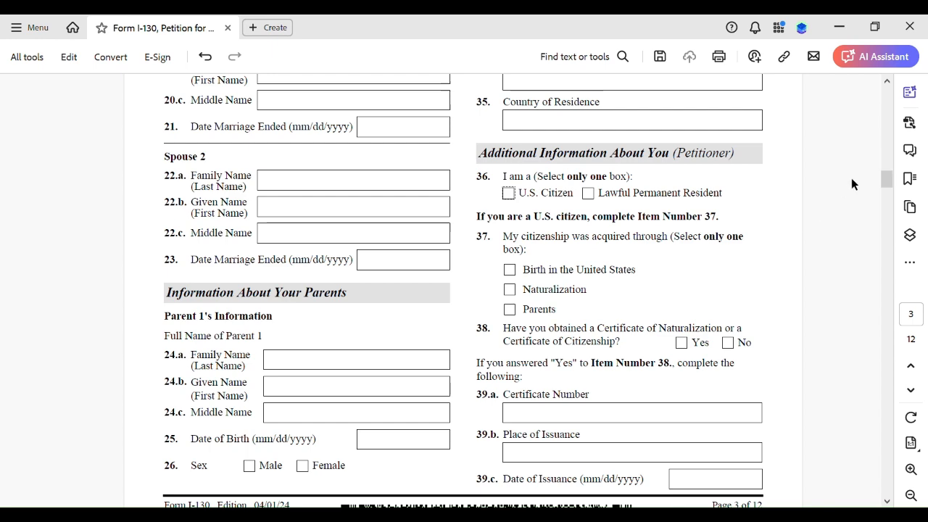
{"action": "left_click_drag", "start_coordinate": [884, 177], "coordinate": [891, 187]}
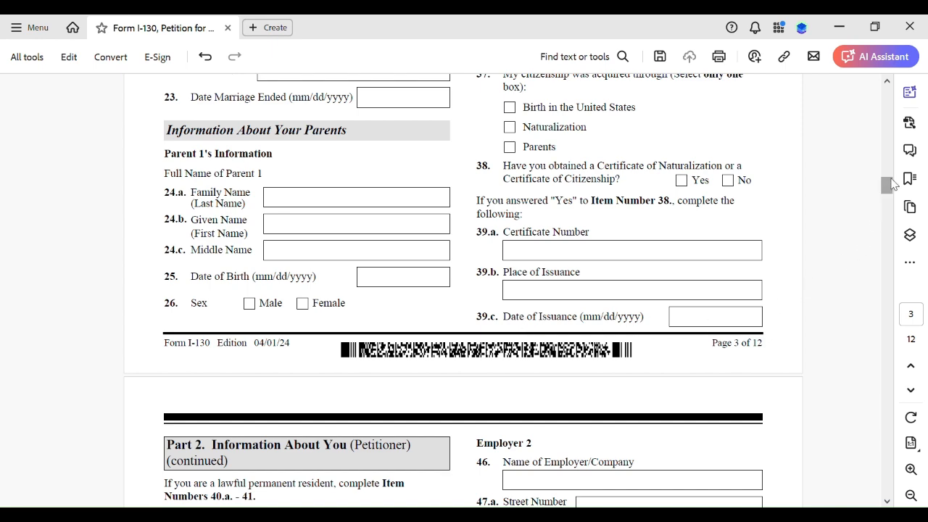
- View the lawful permanent resident questions on page 4, items 40.a to 41
{"action": "scroll", "coordinate": [891, 190], "scroll_direction": "down", "scroll_amount": 4}
{"action": "scroll", "coordinate": [891, 190], "scroll_direction": "down", "scroll_amount": 3}
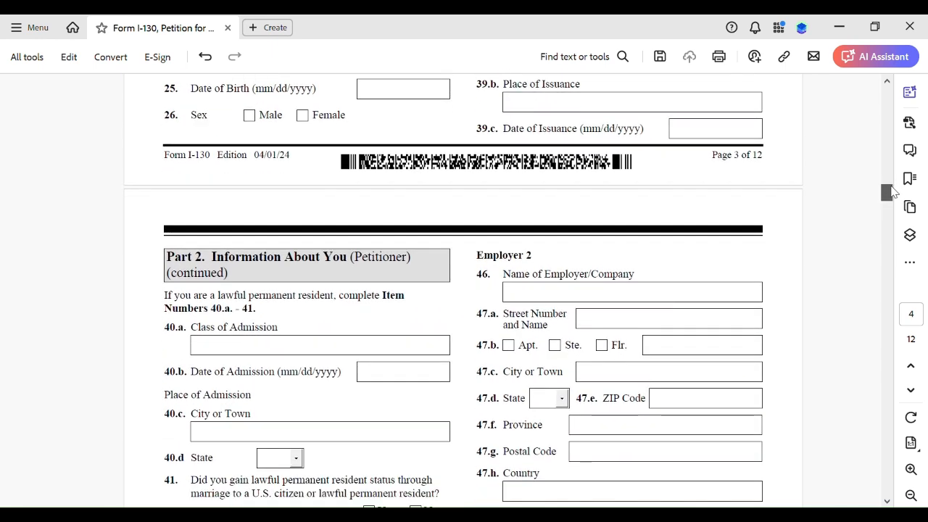
{"action": "scroll", "coordinate": [893, 192], "scroll_direction": "up", "scroll_amount": 1}
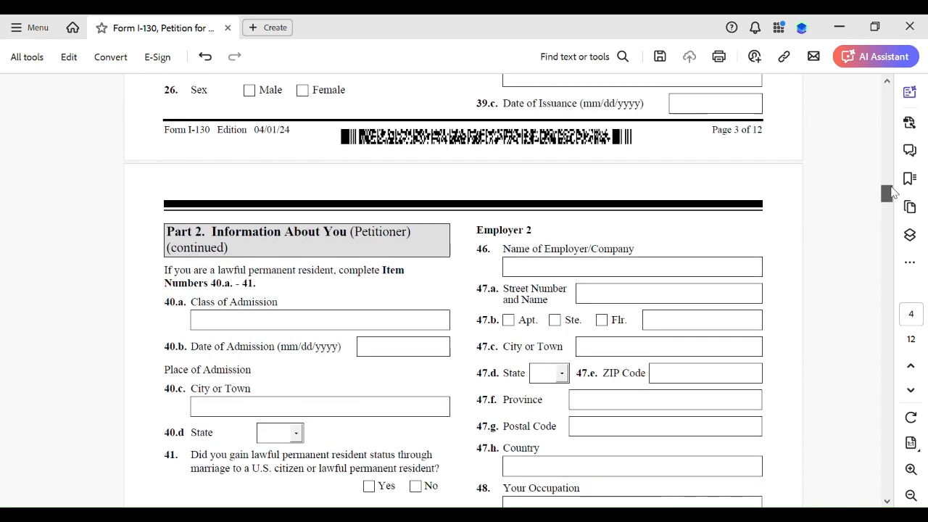
{"action": "scroll", "coordinate": [891, 192], "scroll_direction": "down", "scroll_amount": 2}
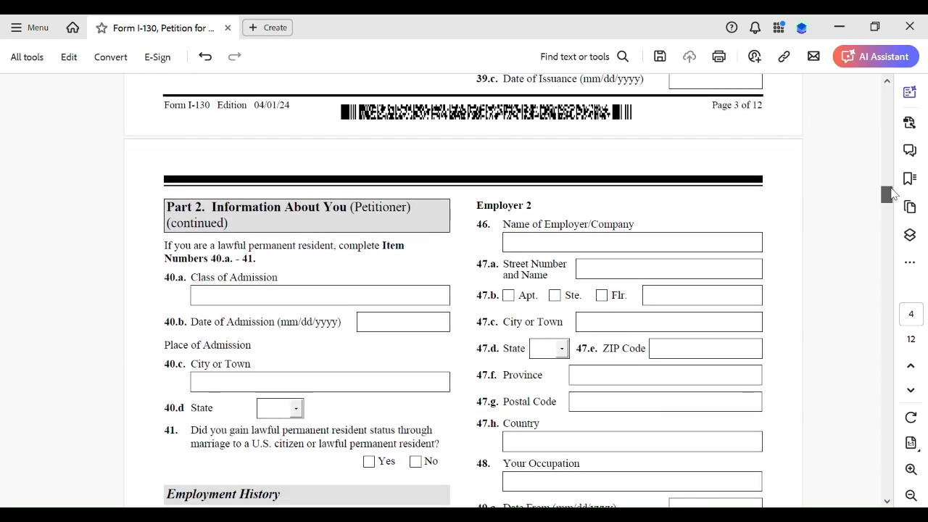